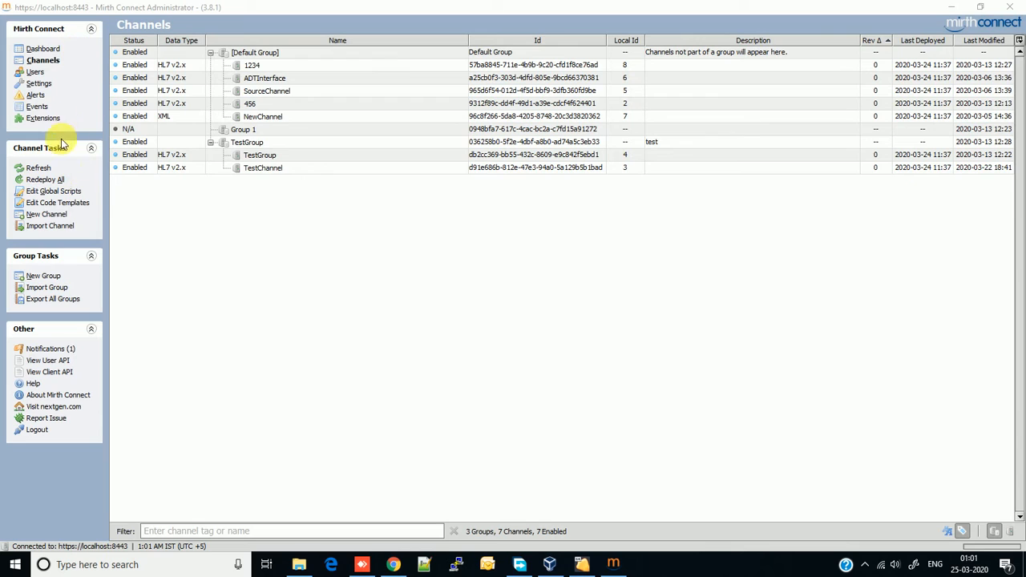
From the Alerts list, start a new blank alert with the Alert Name field ready for input.
{"action": "left_click", "coordinate": [46, 97]}
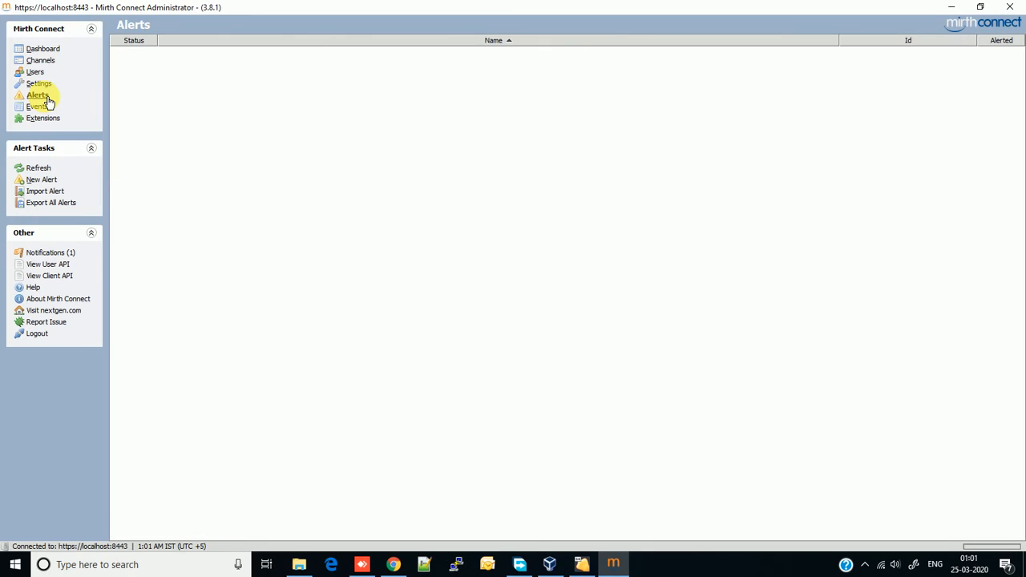
{"action": "left_click", "coordinate": [49, 185]}
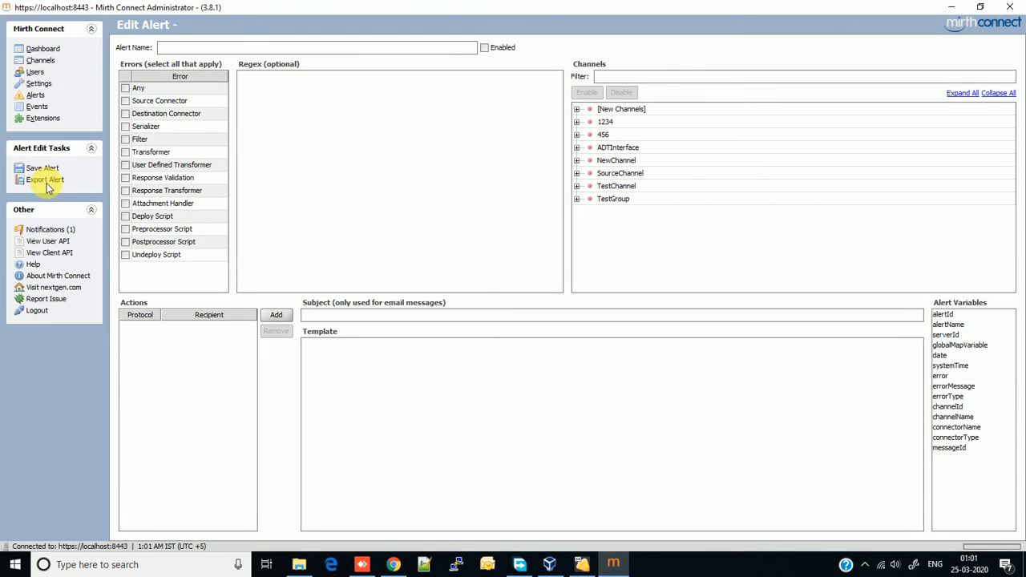
{"action": "left_click", "coordinate": [198, 48]}
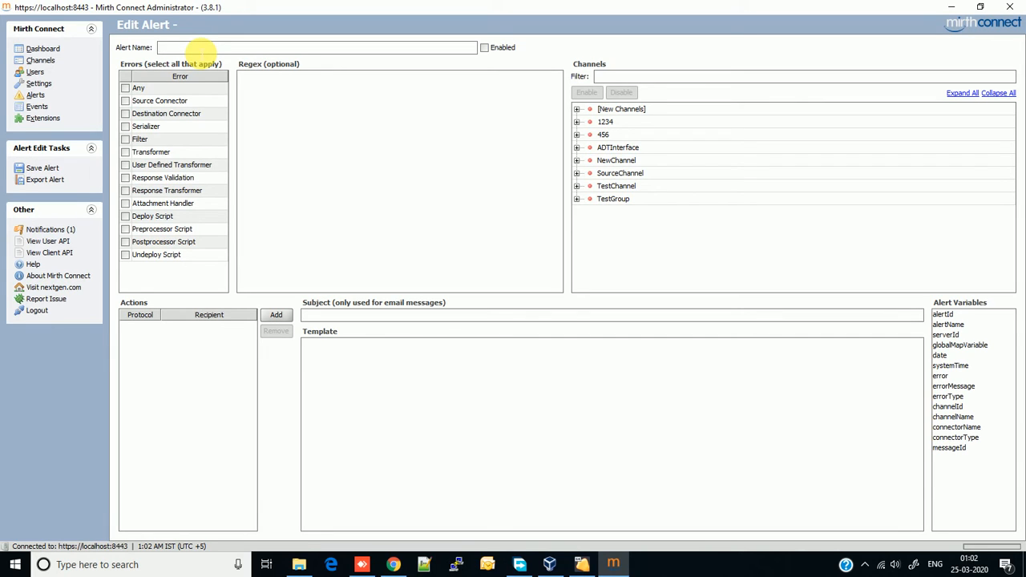
Name the alert 'ADTAlert', correcting the typo, and mark it Enabled.
{"action": "type", "text": "ADTAlert"}
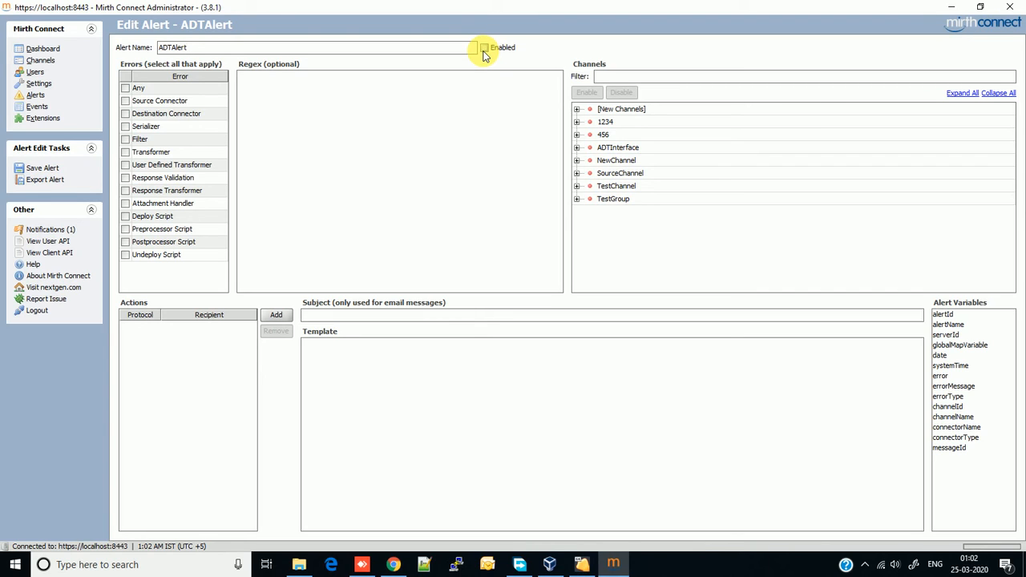
{"action": "left_click", "coordinate": [484, 49]}
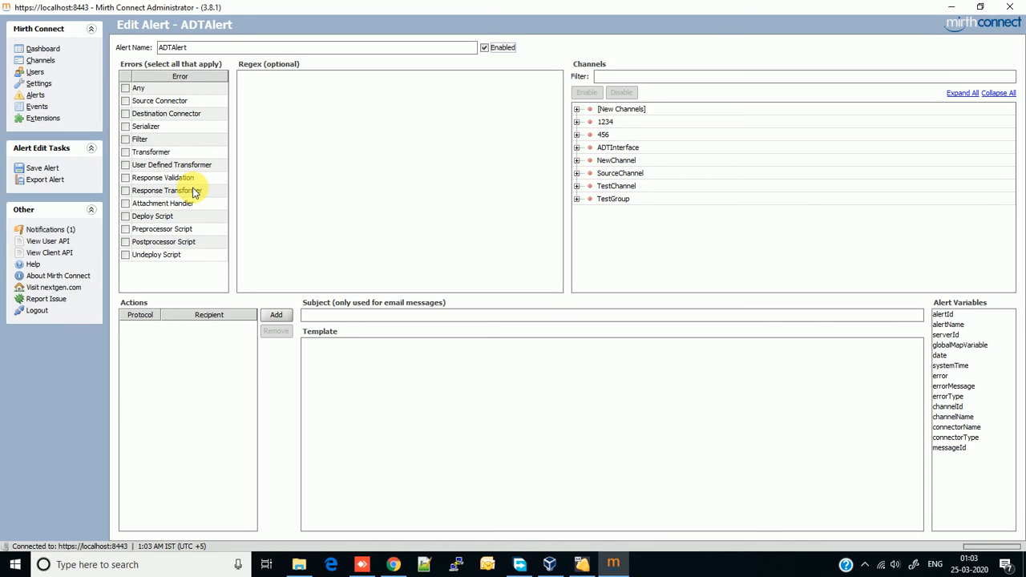
Leave the Any error type unticked and make the alert fire on Source Connector errors.
{"action": "left_click", "coordinate": [126, 93]}
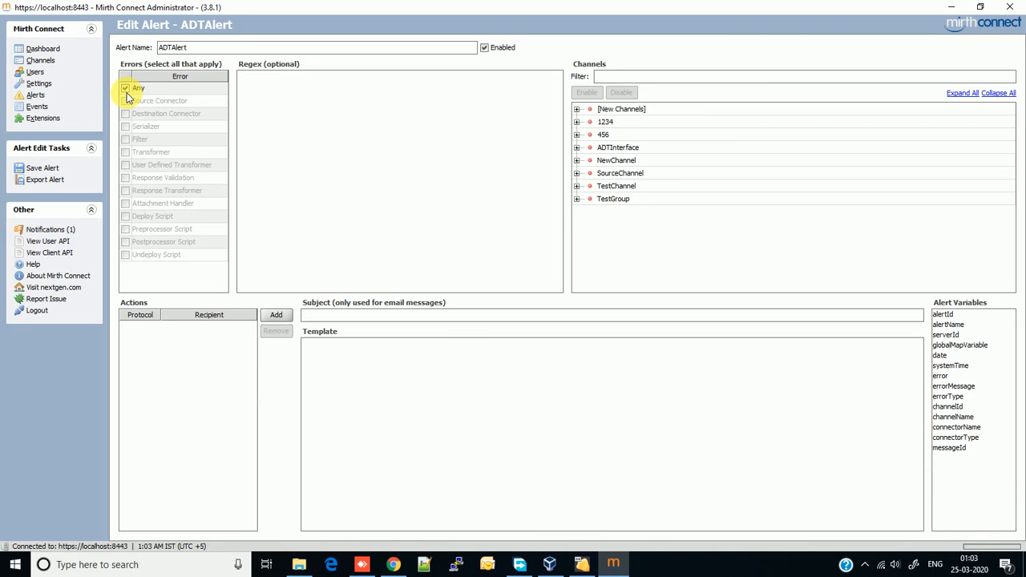
{"action": "left_click", "coordinate": [125, 92]}
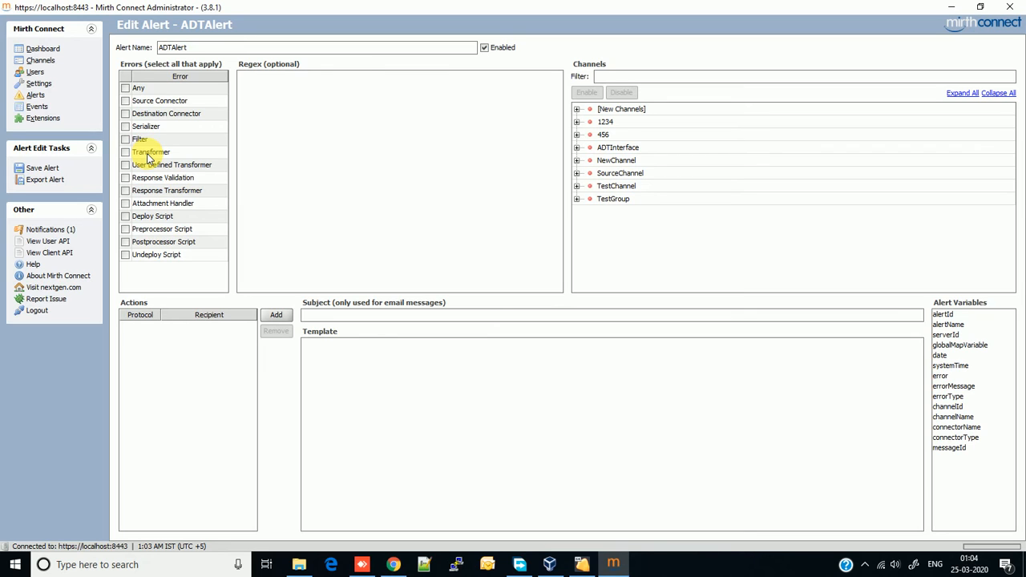
{"action": "left_click", "coordinate": [131, 105]}
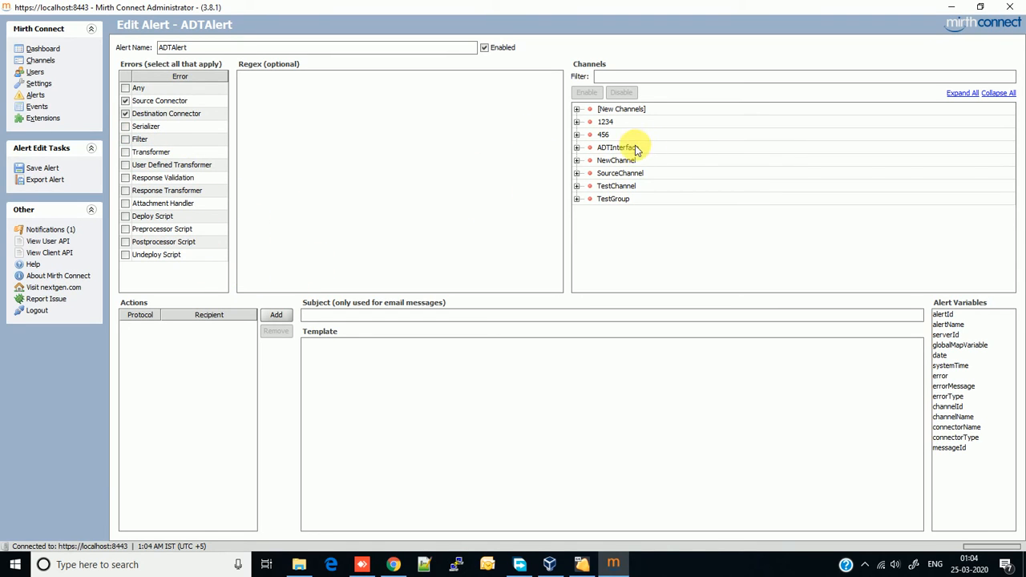
Enable the alert for the ADTInterface and NewChannel channels.
{"action": "left_click", "coordinate": [609, 162]}
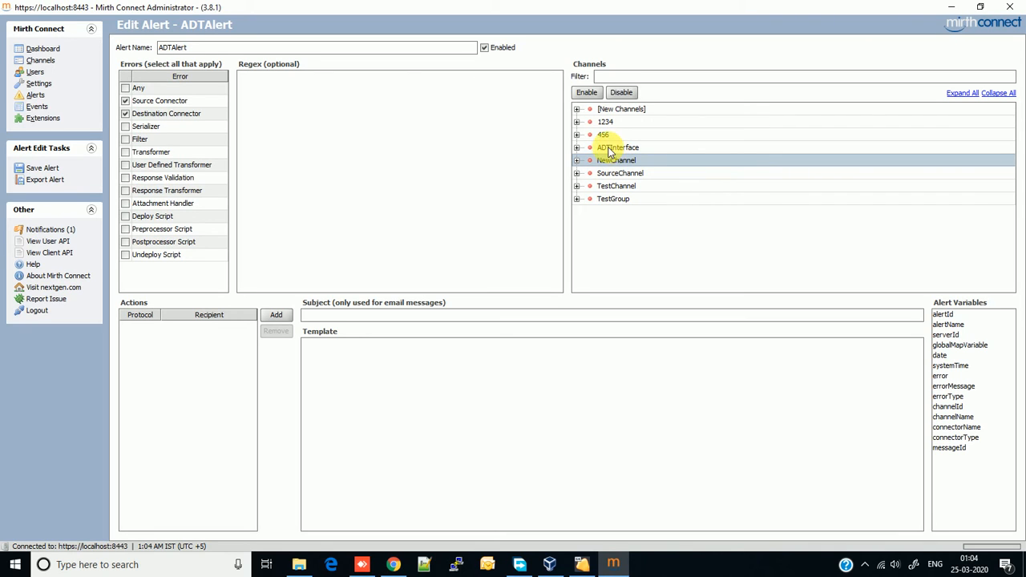
{"action": "left_click", "coordinate": [609, 149]}
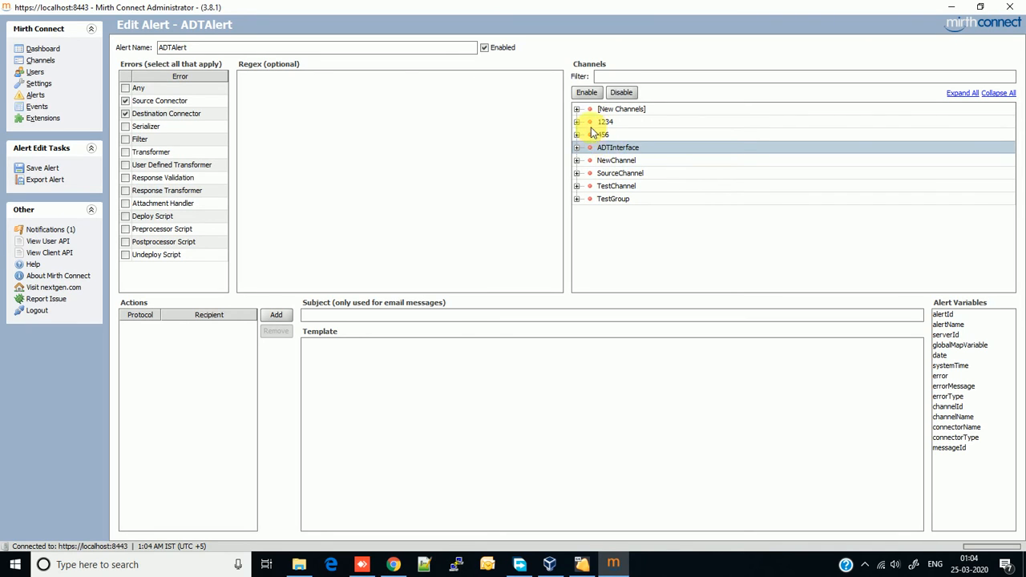
{"action": "left_click", "coordinate": [589, 93]}
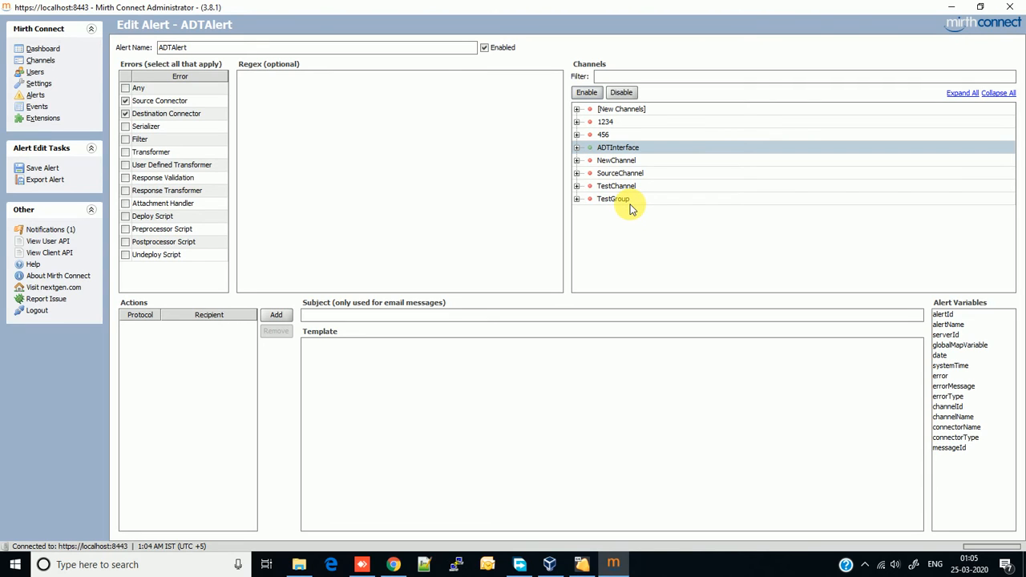
{"action": "left_click", "coordinate": [605, 164]}
{"action": "left_click", "coordinate": [581, 93]}
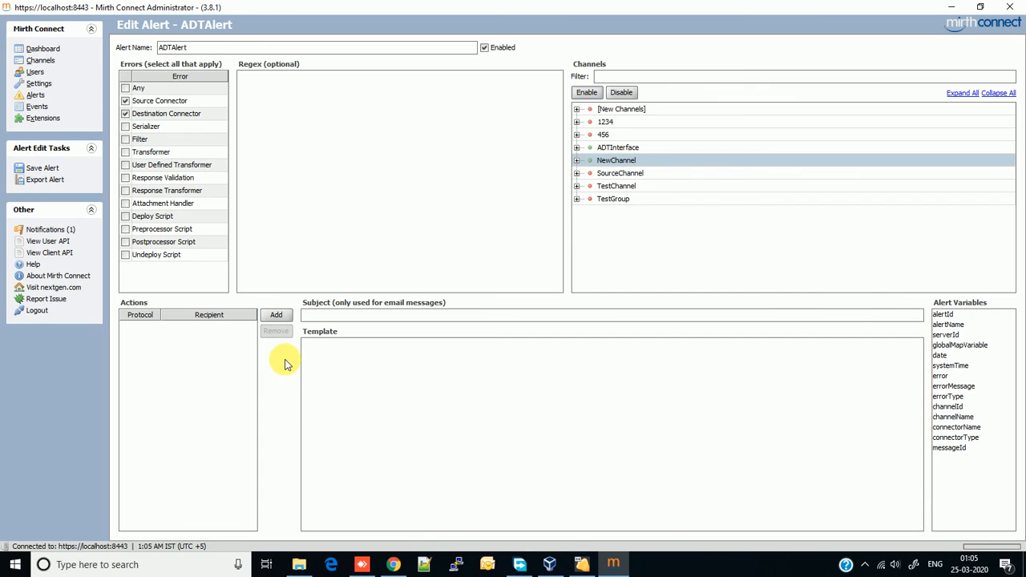
Add an Email action to the recipient's e-mail address with subject 'ADT message failed'.
{"action": "left_click", "coordinate": [278, 316]}
{"action": "left_click", "coordinate": [156, 330]}
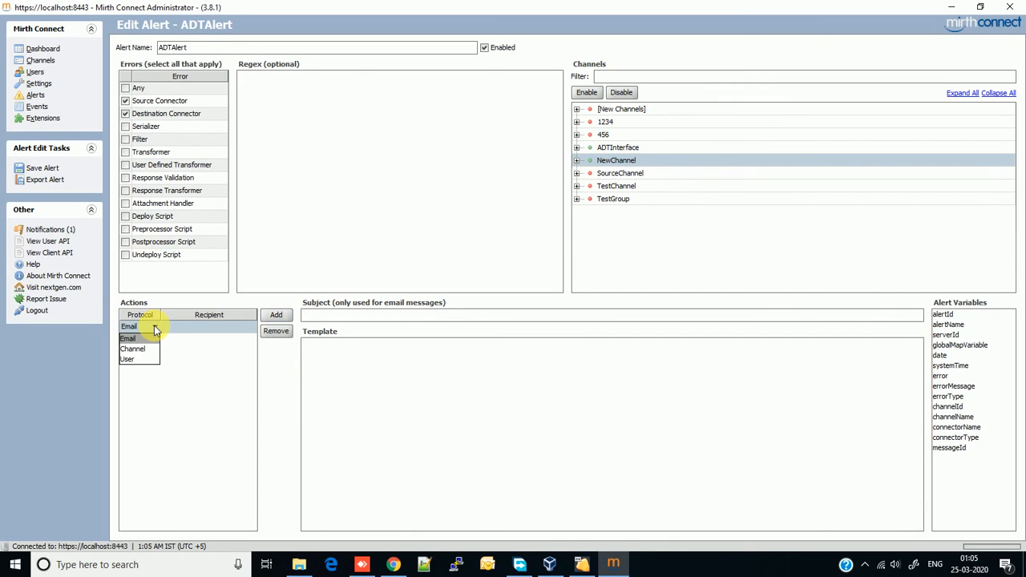
{"action": "left_click", "coordinate": [153, 325]}
{"action": "left_click", "coordinate": [184, 329]}
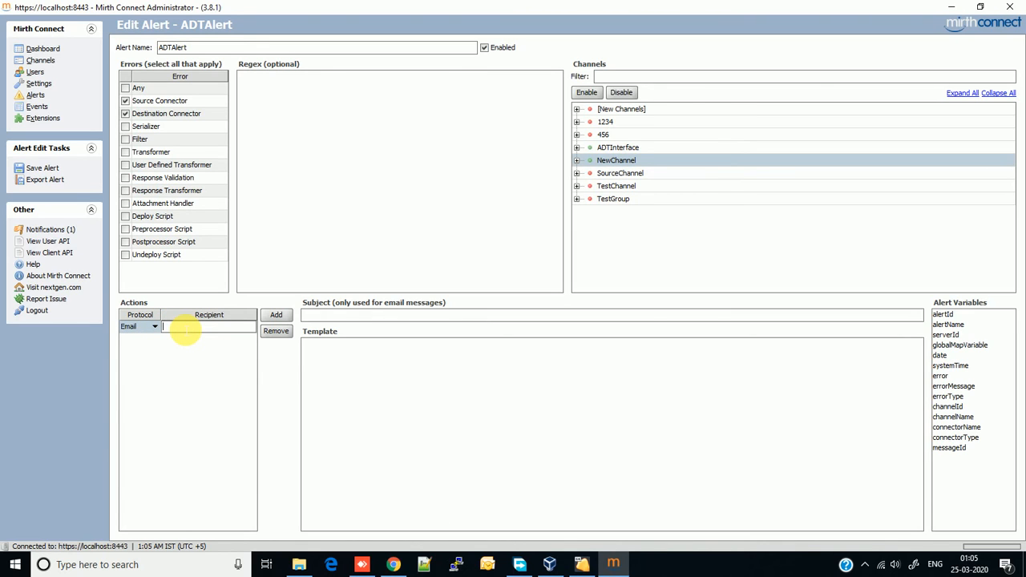
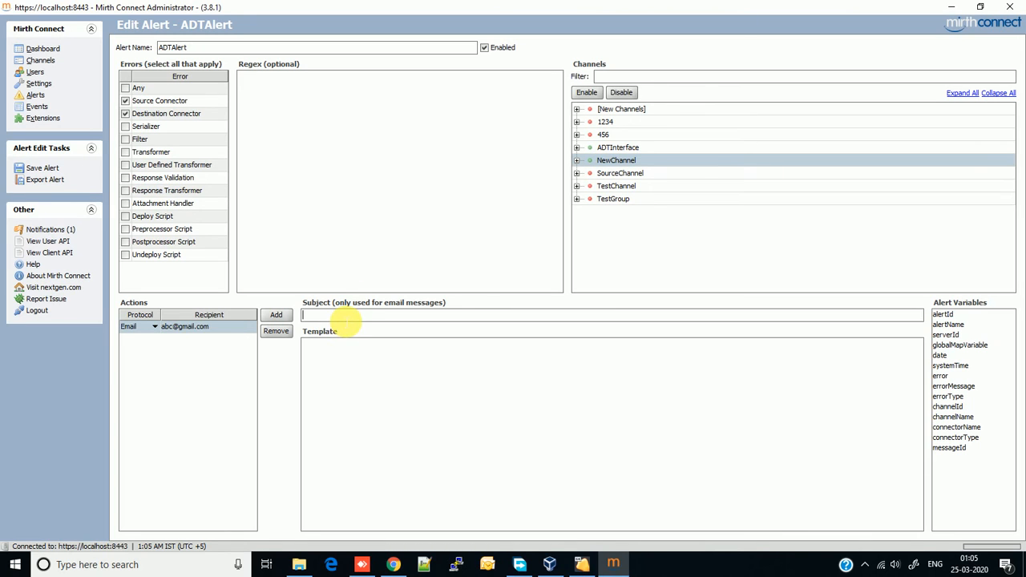
{"action": "left_click", "coordinate": [344, 317]}
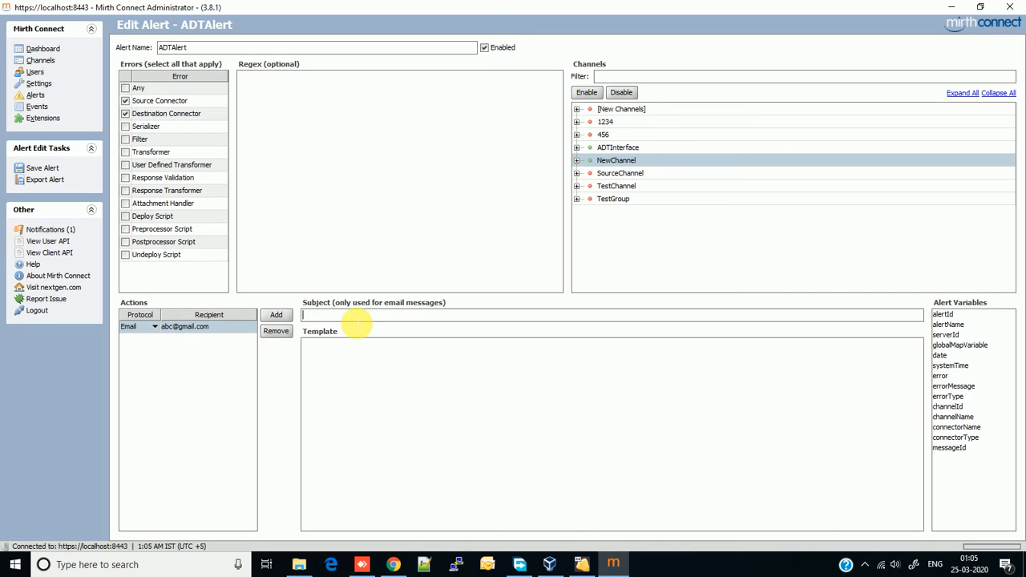
{"action": "type", "text": "ADT message failed"}
{"action": "left_click", "coordinate": [337, 388]}
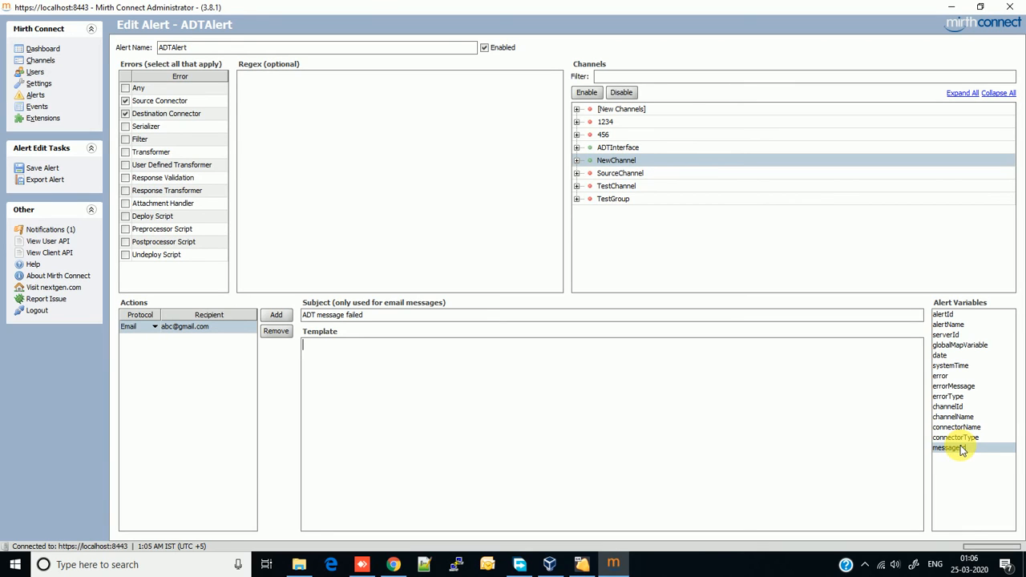
Put ${messageId} on template line 1, then ${channelName} and ${error} on line 2.
{"action": "left_click_drag", "start_coordinate": [961, 449], "coordinate": [599, 389]}
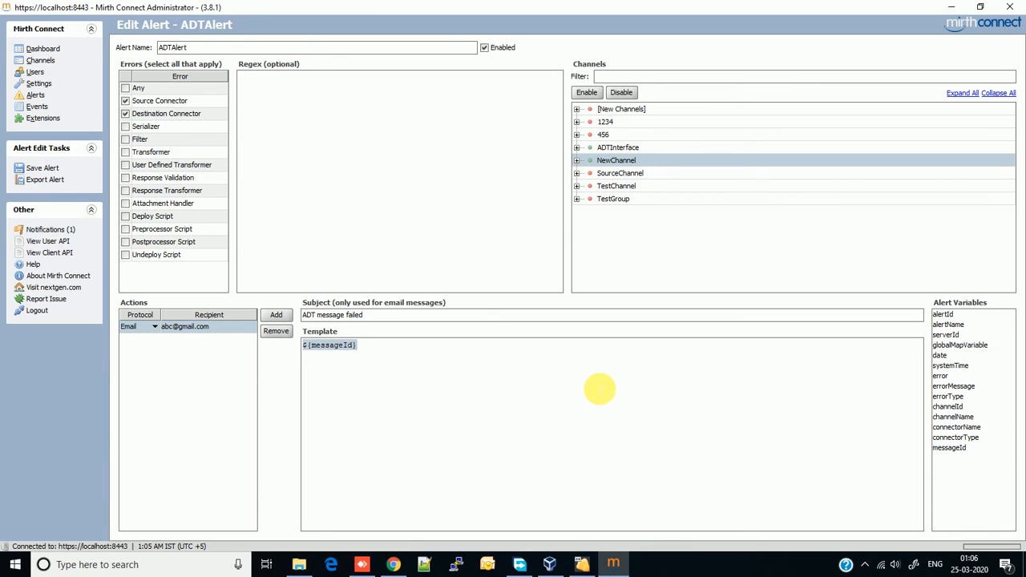
{"action": "left_click", "coordinate": [599, 389]}
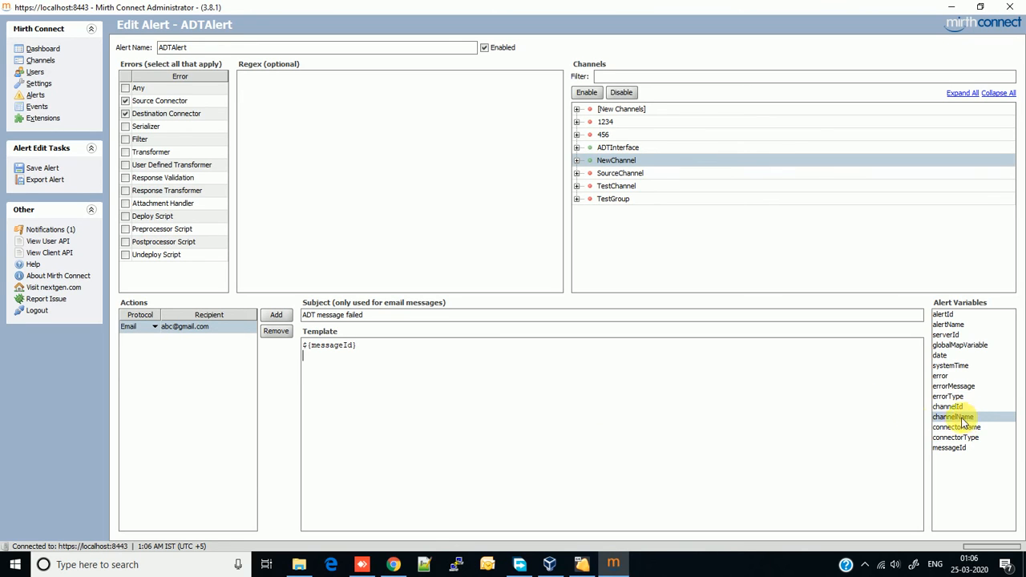
{"action": "left_click_drag", "start_coordinate": [964, 423], "coordinate": [390, 389]}
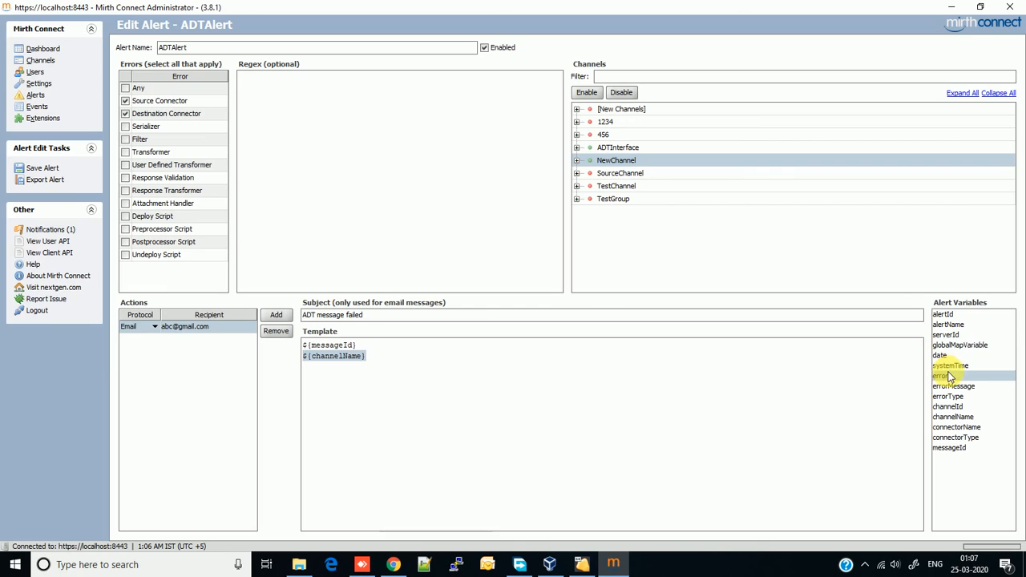
{"action": "left_click_drag", "start_coordinate": [941, 375], "coordinate": [393, 412]}
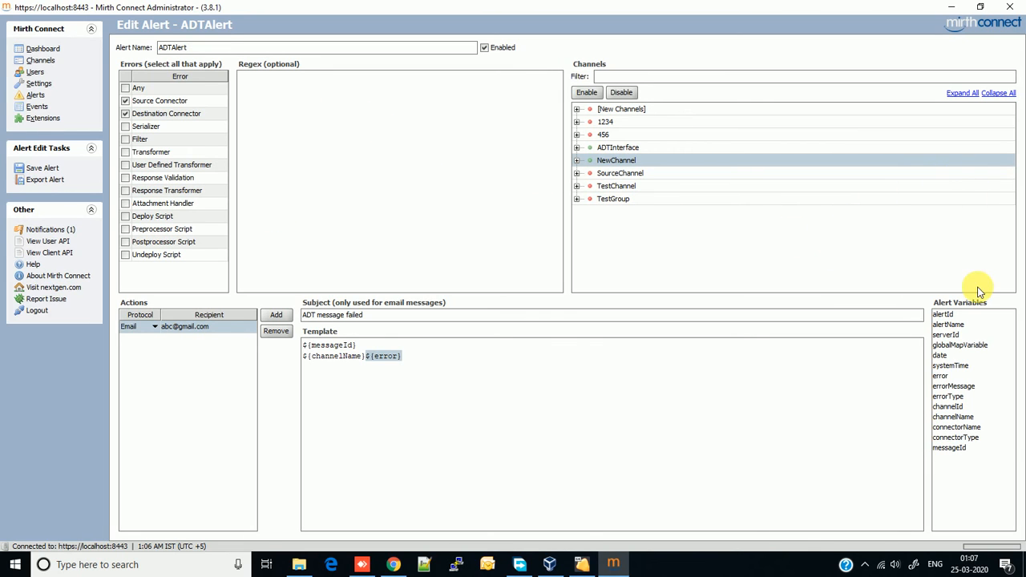
Save ADTAlert, accepting the warning that no SMTP server is configured.
{"action": "left_click", "coordinate": [42, 168]}
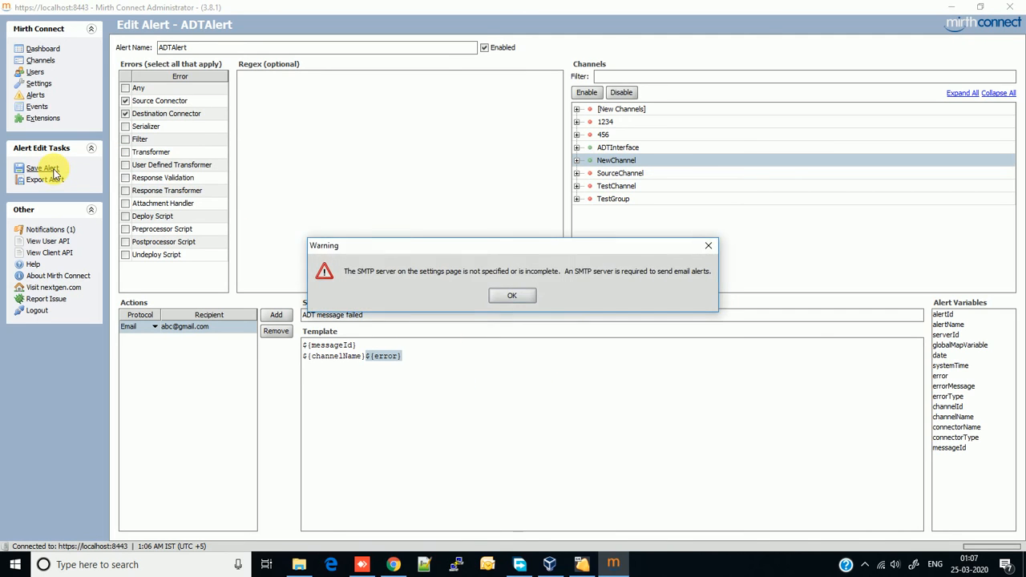
{"action": "left_click", "coordinate": [510, 296]}
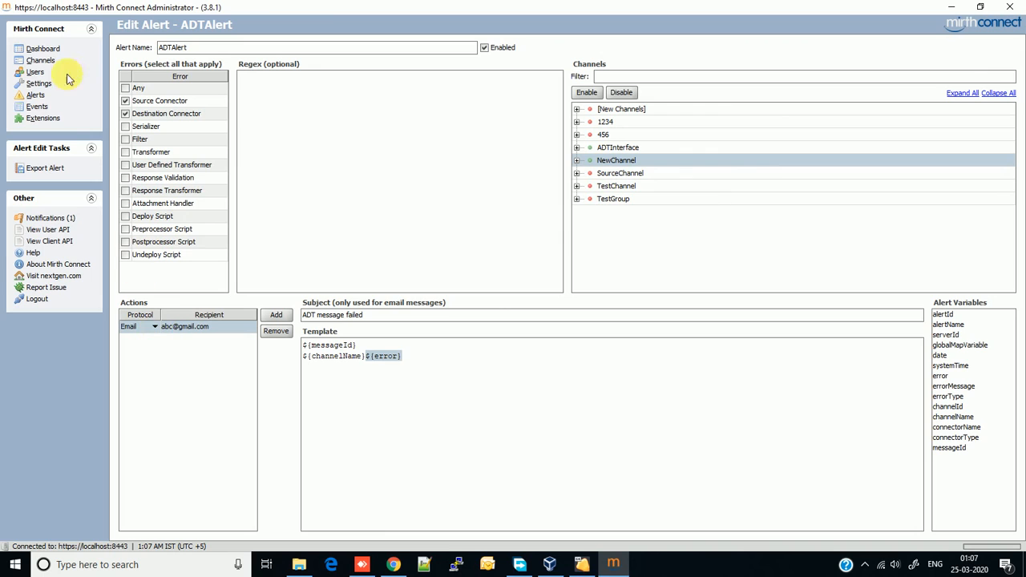
{"action": "left_click", "coordinate": [154, 328]}
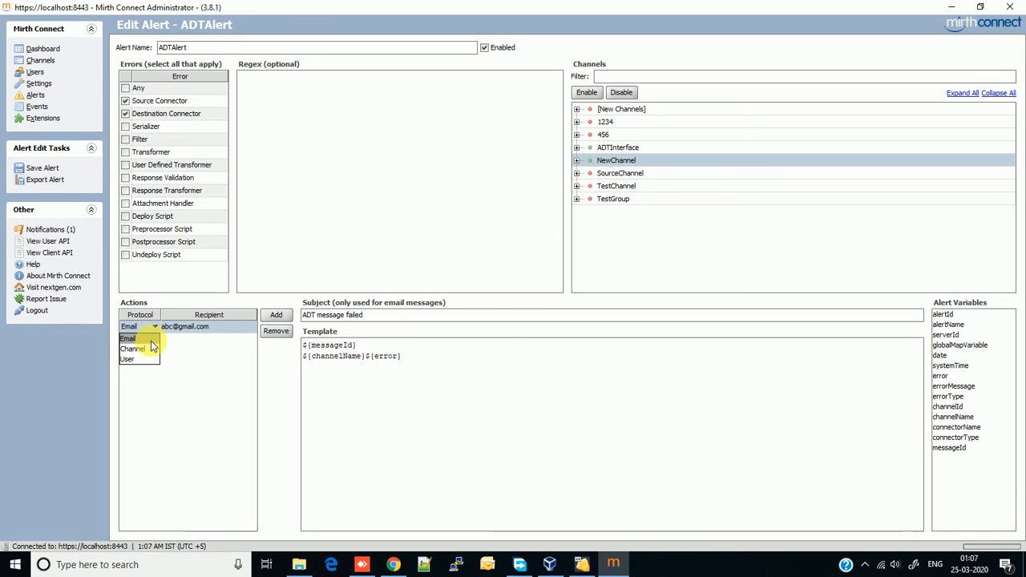
Switch the action to Channel protocol with recipient 1234 and save past the SMTP warning.
{"action": "left_click", "coordinate": [149, 350]}
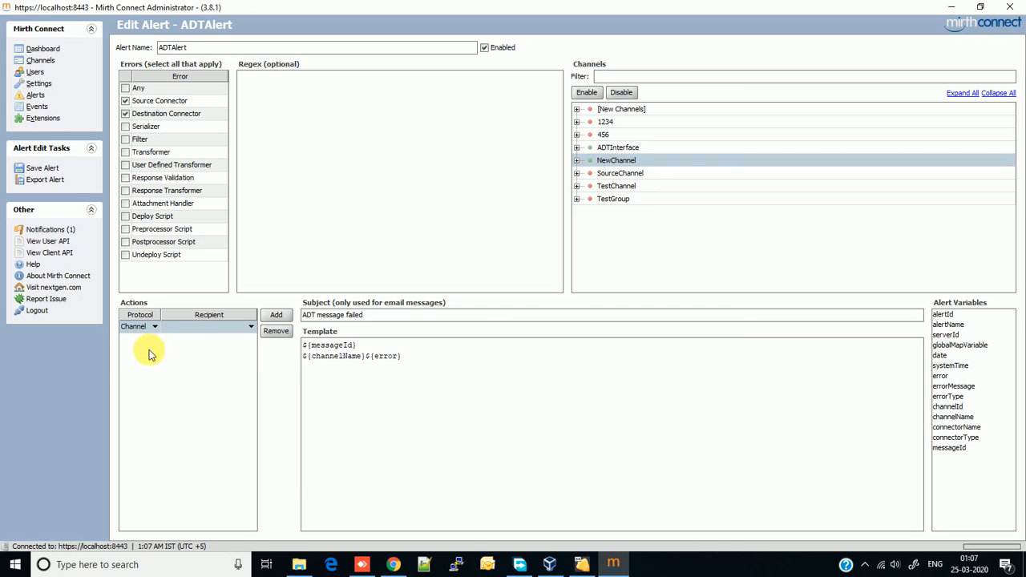
{"action": "left_click", "coordinate": [253, 327]}
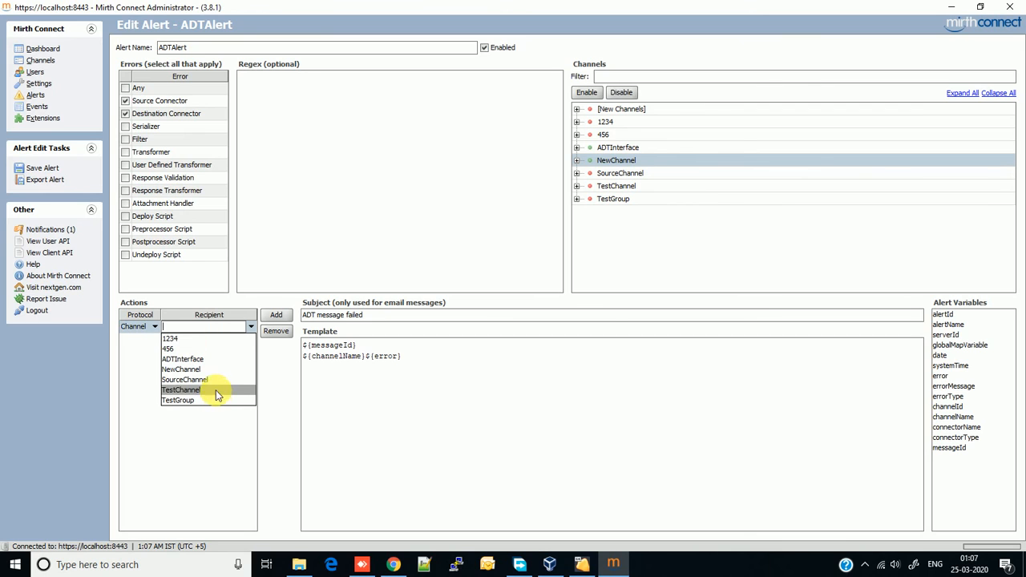
{"action": "left_click", "coordinate": [196, 338]}
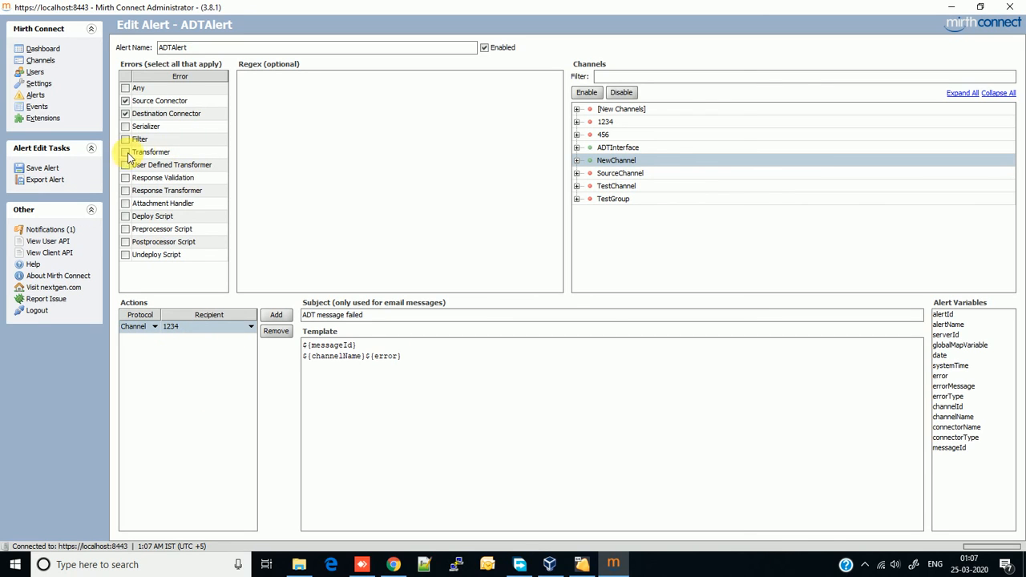
{"action": "left_click", "coordinate": [43, 169]}
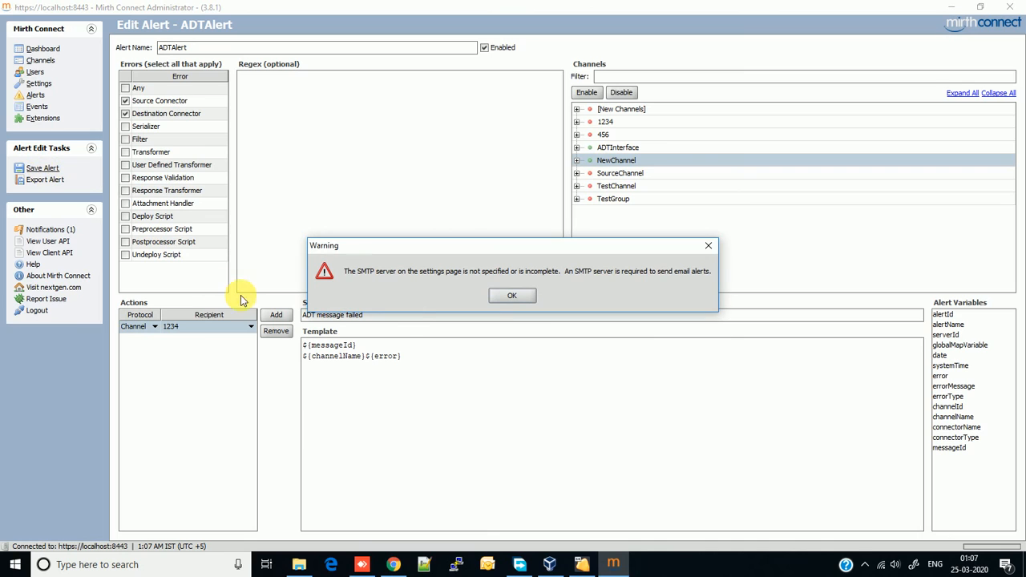
{"action": "left_click", "coordinate": [511, 296]}
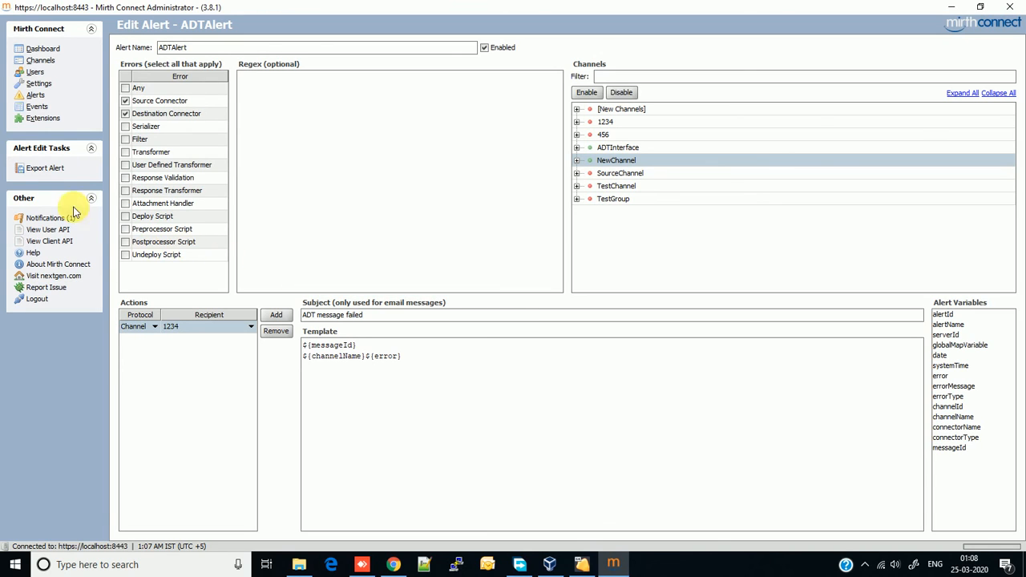
In server Settings, set SMTP host 'gmail', port 8080 and the default sender address, then save.
{"action": "left_click", "coordinate": [40, 61]}
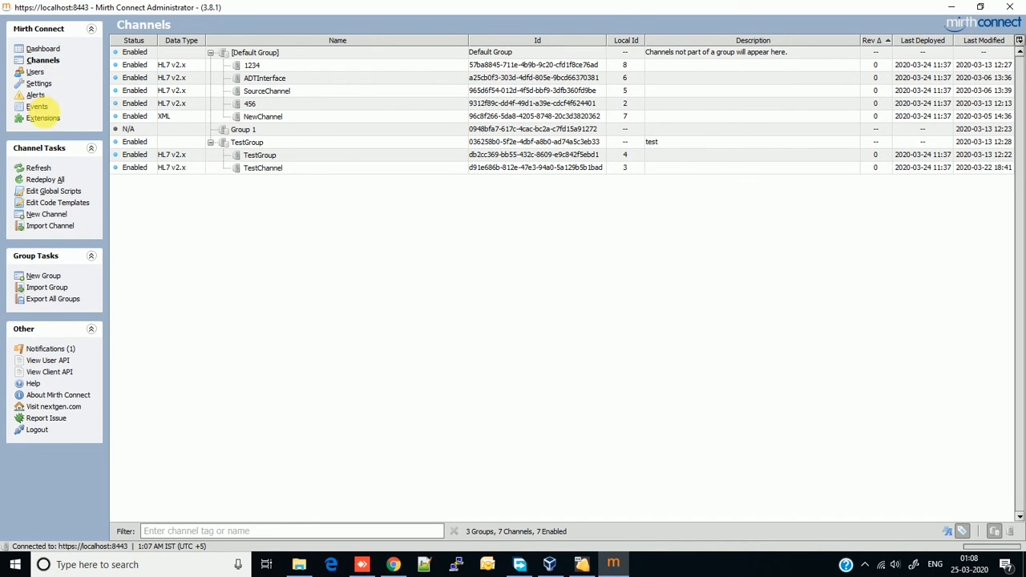
{"action": "left_click", "coordinate": [41, 84]}
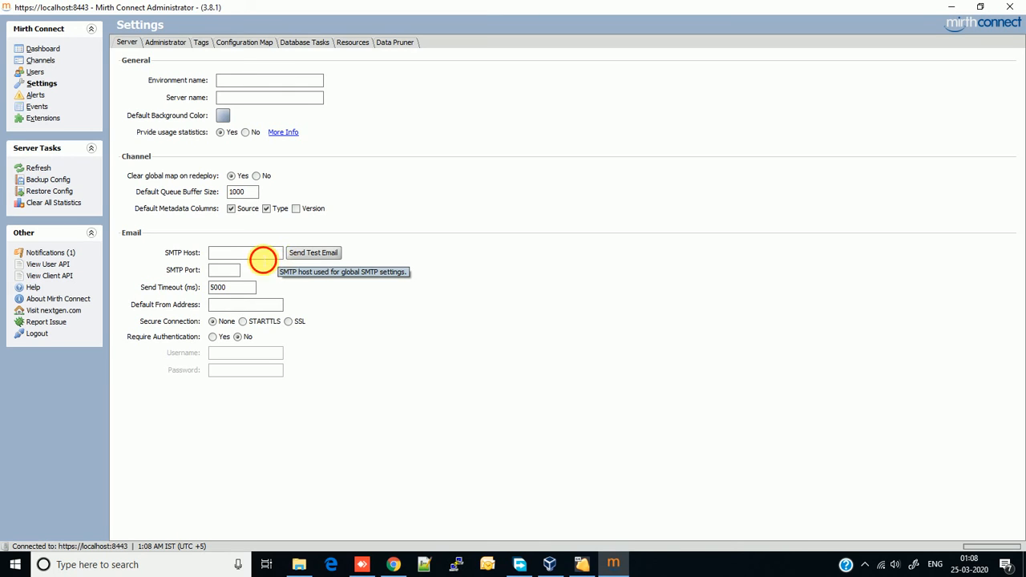
{"action": "left_click", "coordinate": [262, 256]}
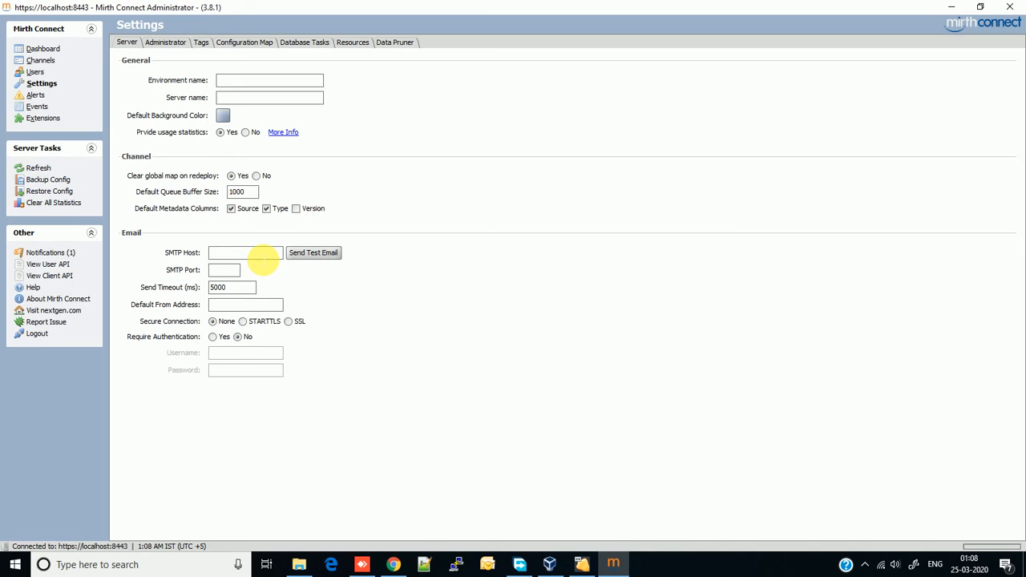
{"action": "type", "text": "gmail"}
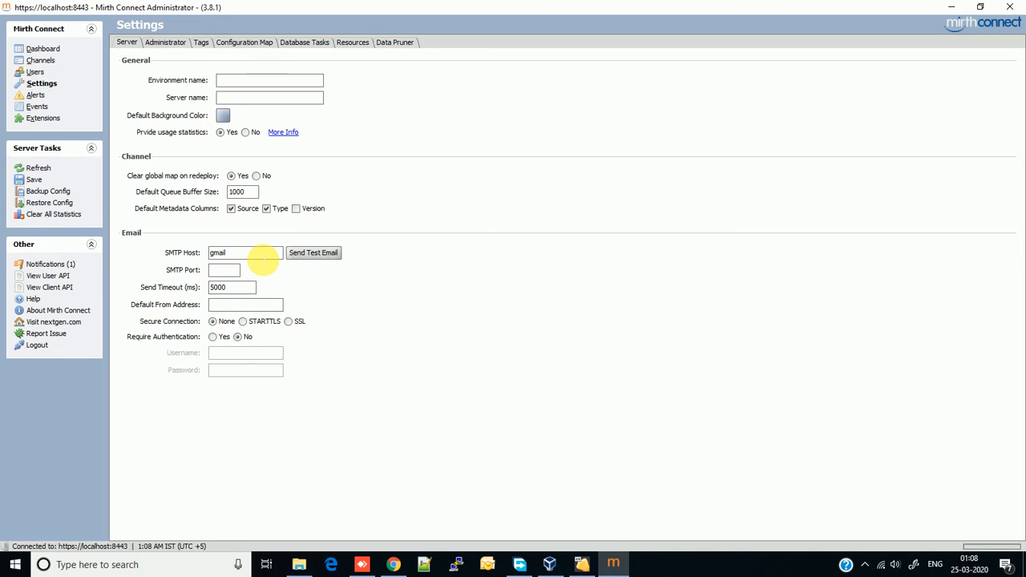
{"action": "left_click", "coordinate": [241, 272]}
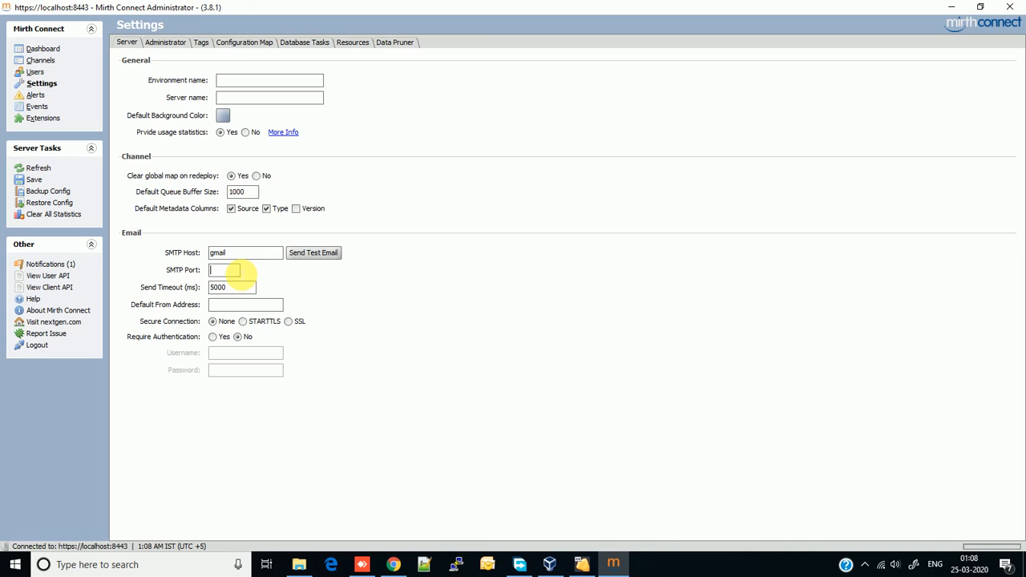
{"action": "type", "text": "8080"}
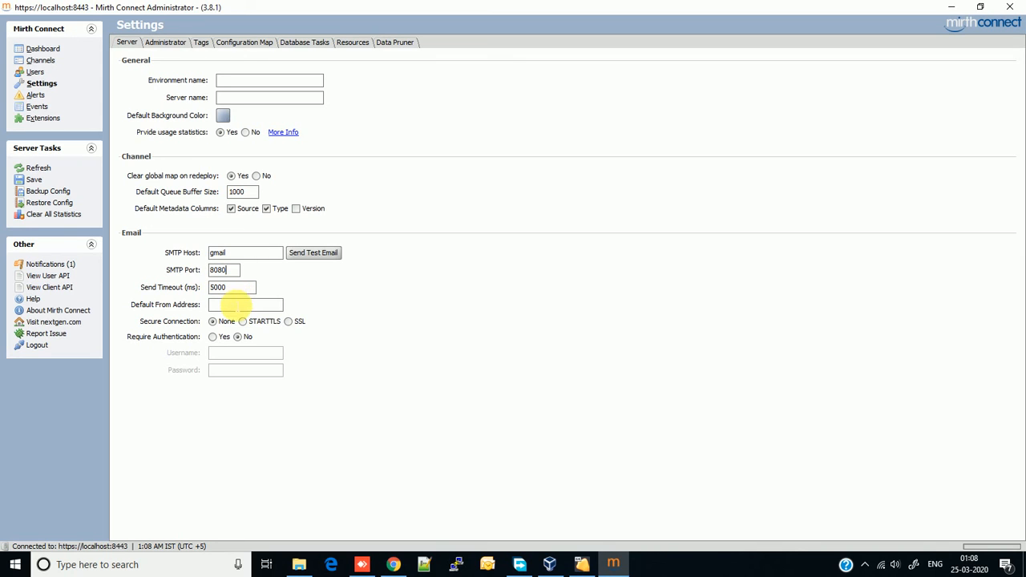
{"action": "left_click", "coordinate": [238, 305]}
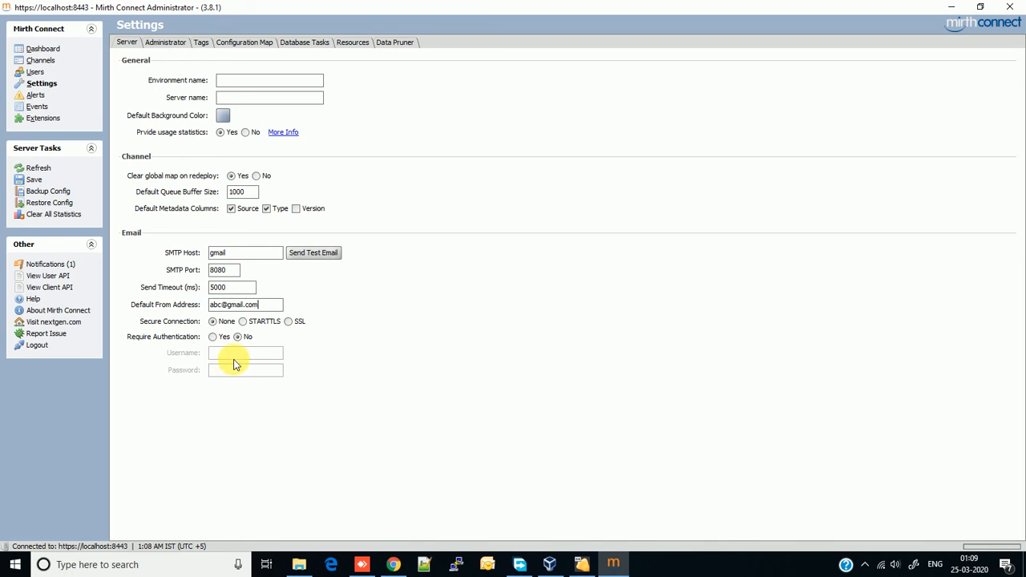
{"action": "left_click", "coordinate": [37, 181]}
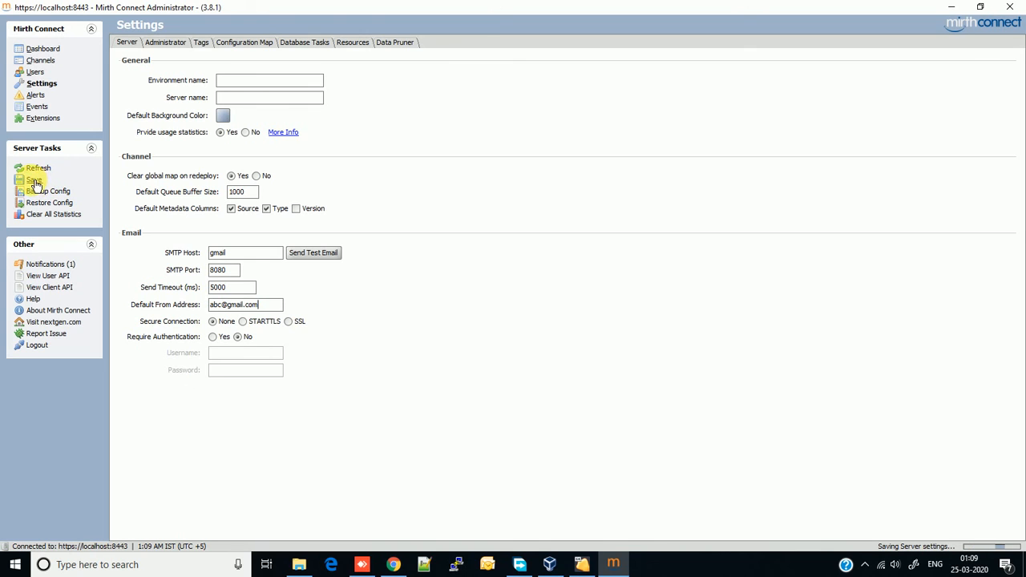
Confirm saving the settings changes and reopen ADTAlert for editing.
{"action": "left_click", "coordinate": [45, 65]}
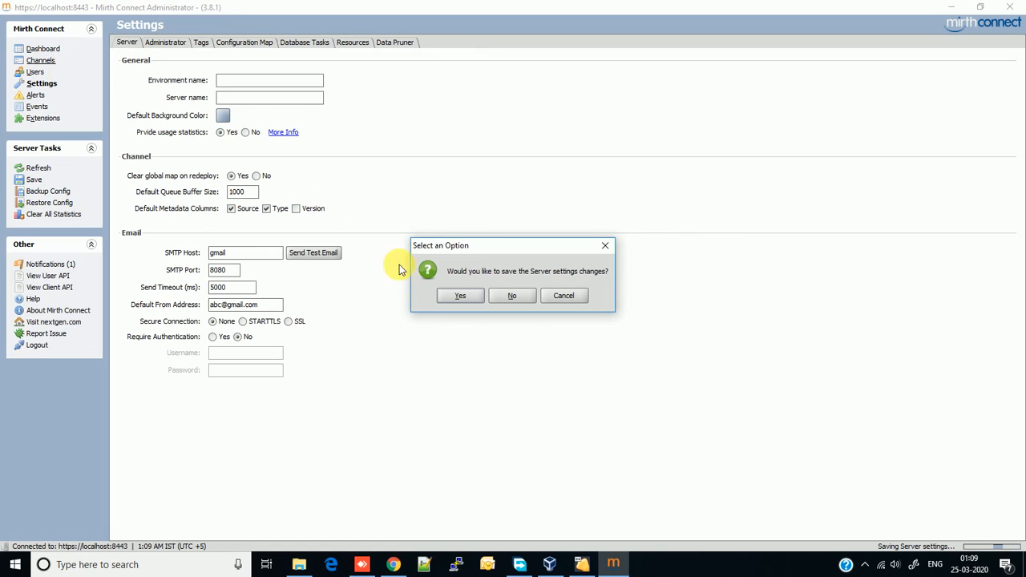
{"action": "left_click", "coordinate": [458, 296]}
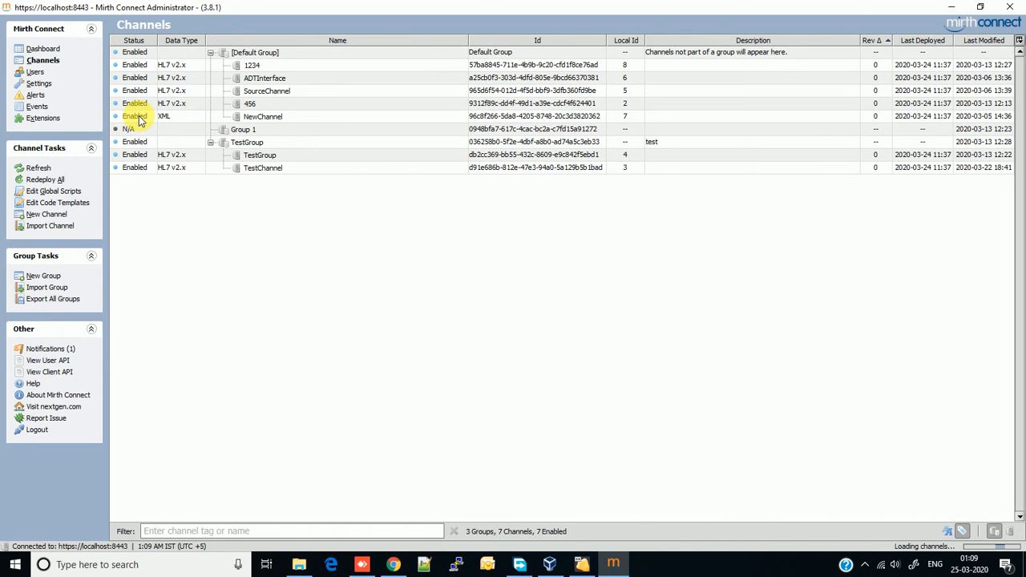
{"action": "left_click", "coordinate": [37, 95]}
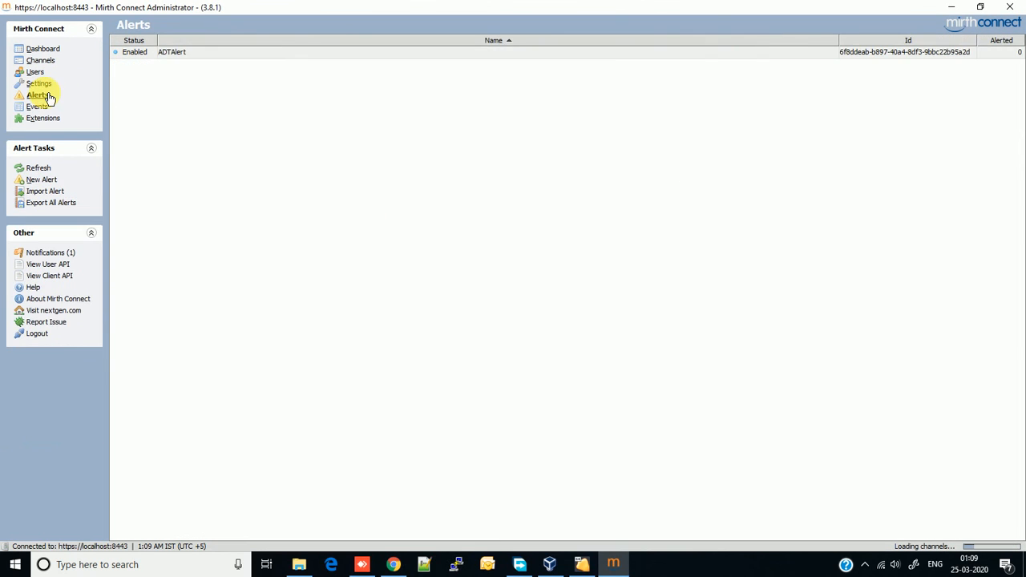
{"action": "left_click", "coordinate": [181, 56]}
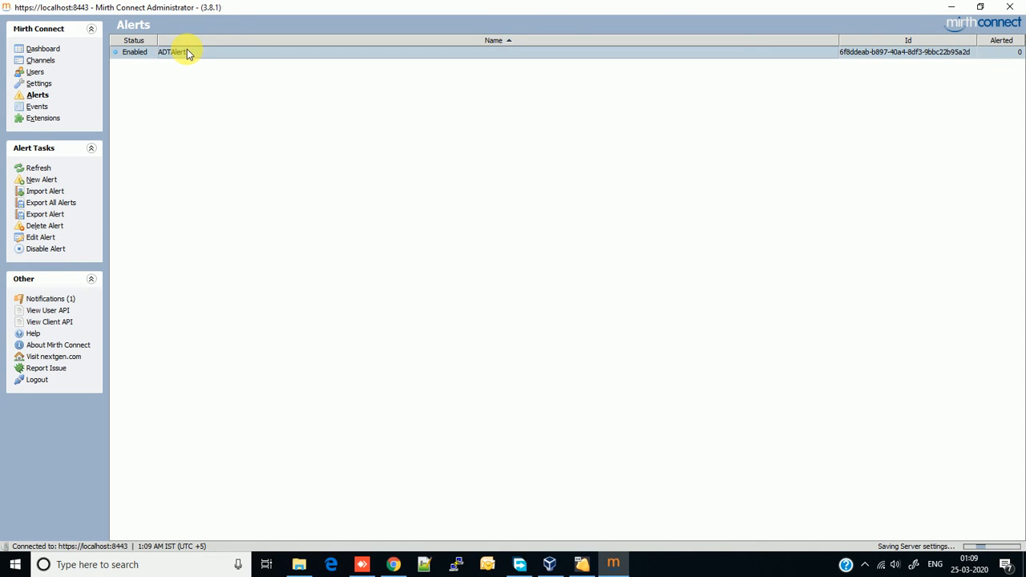
{"action": "double_click", "coordinate": [181, 55]}
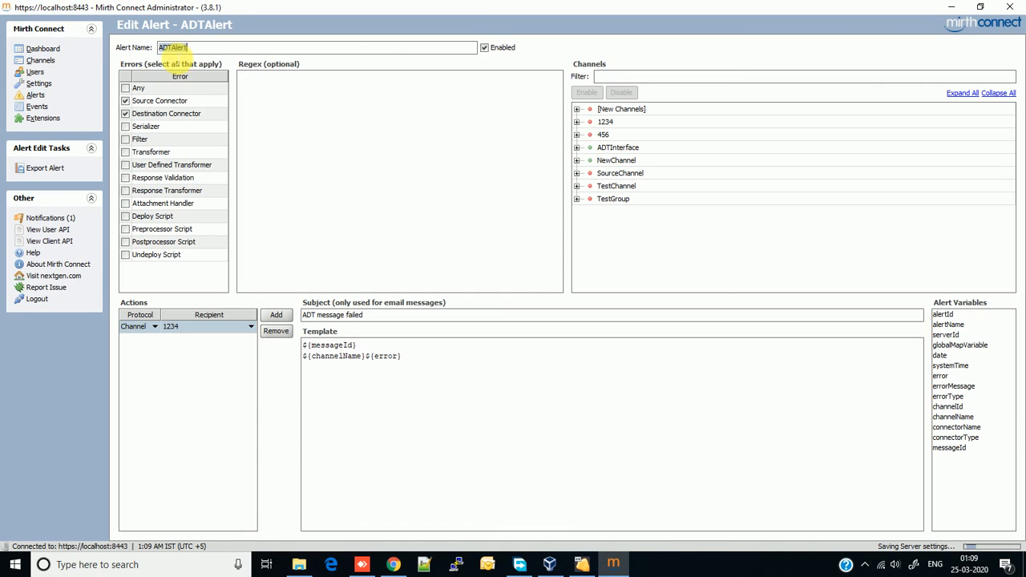
Change the action back to Email with a recipient e-mail address and save the alert.
{"action": "left_click", "coordinate": [155, 326]}
{"action": "left_click", "coordinate": [152, 338]}
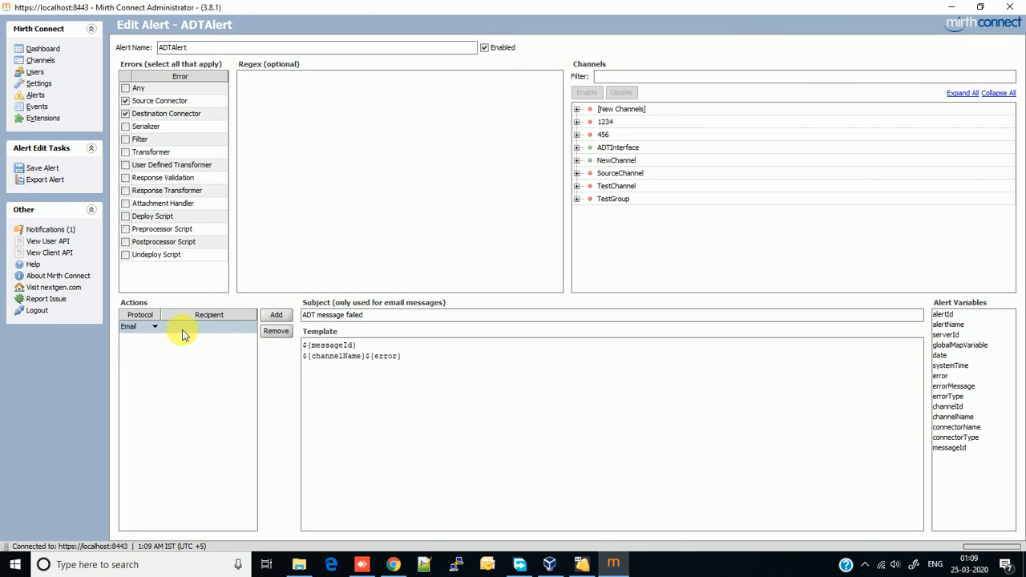
{"action": "left_click", "coordinate": [185, 328]}
{"action": "left_click", "coordinate": [42, 168]}
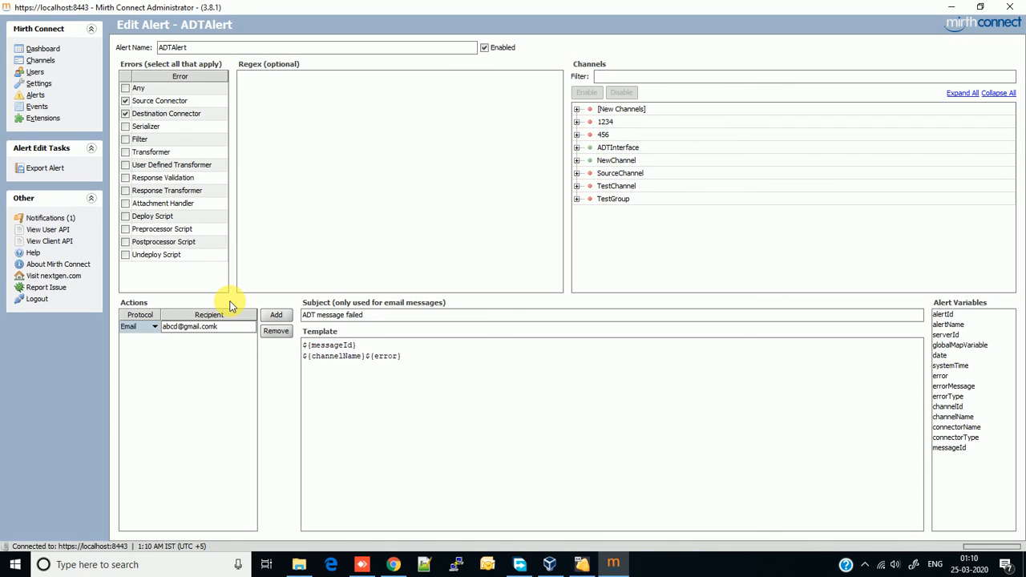
Go back through Channels to the Alerts list and check ADTAlert's actions menu without choosing anything.
{"action": "left_click", "coordinate": [46, 61]}
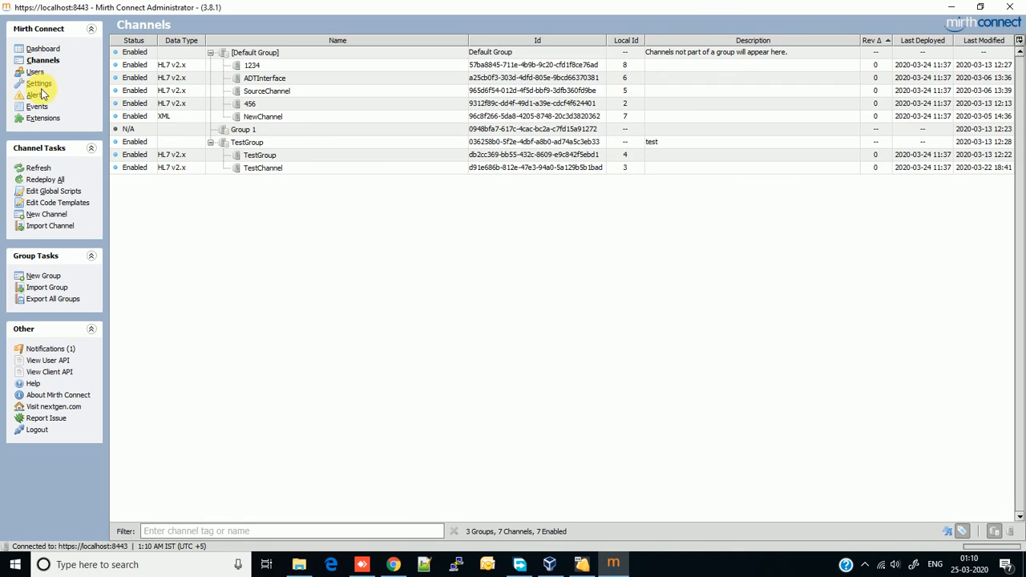
{"action": "left_click", "coordinate": [38, 95]}
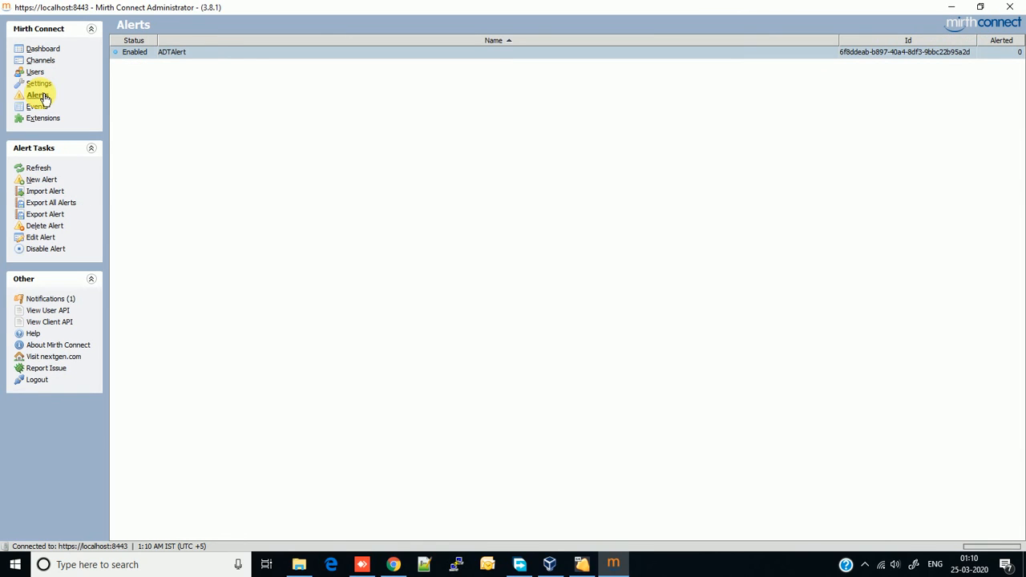
{"action": "right_click", "coordinate": [183, 57]}
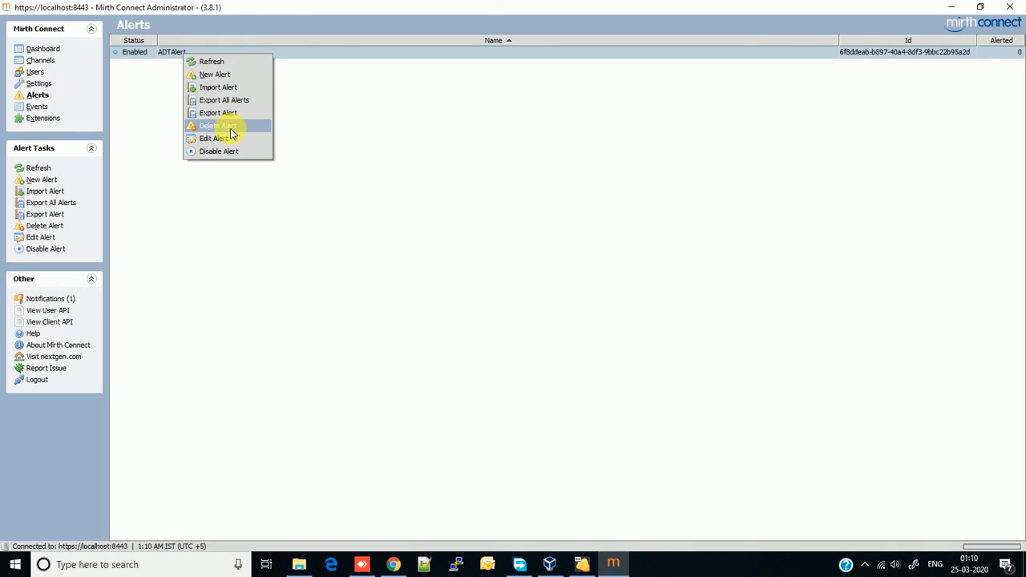
{"action": "left_click", "coordinate": [163, 223]}
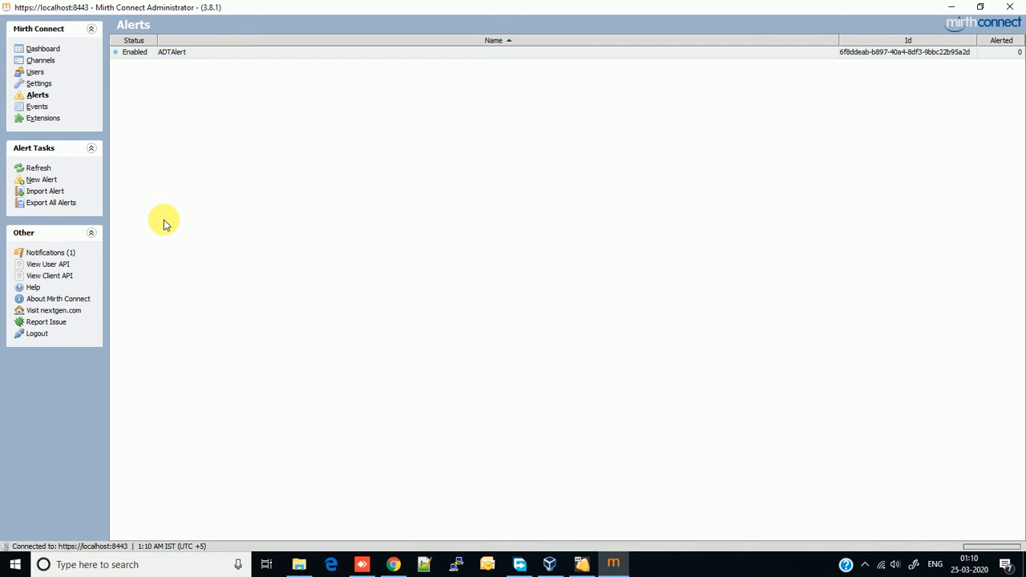